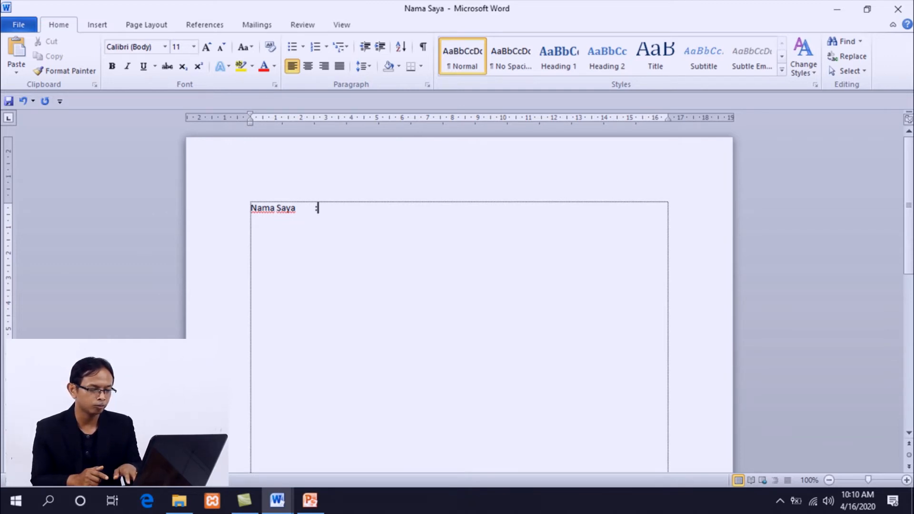
Fill in the full name after "Nama Saya :" and add an "Alamat" line below with an aligned colon and the address.
text(Pan)
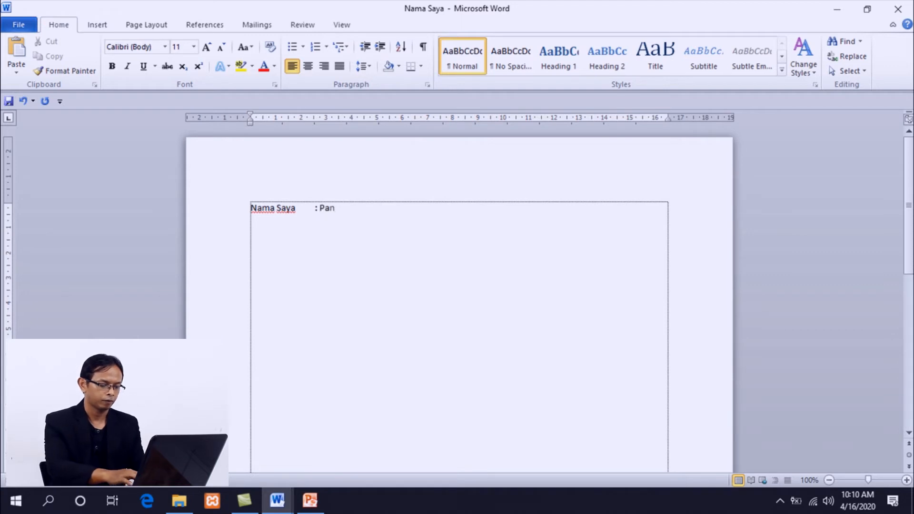
text(geran Djoko)
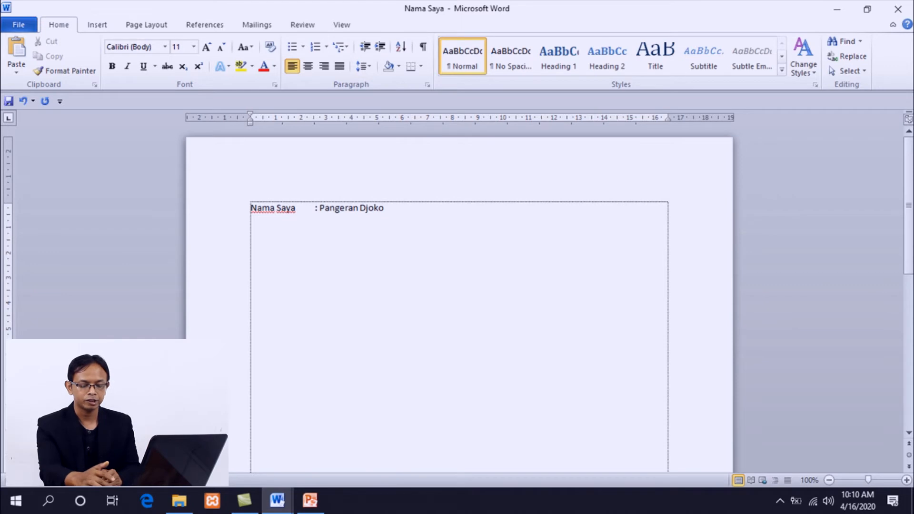
key(Return)
text(Alamat)
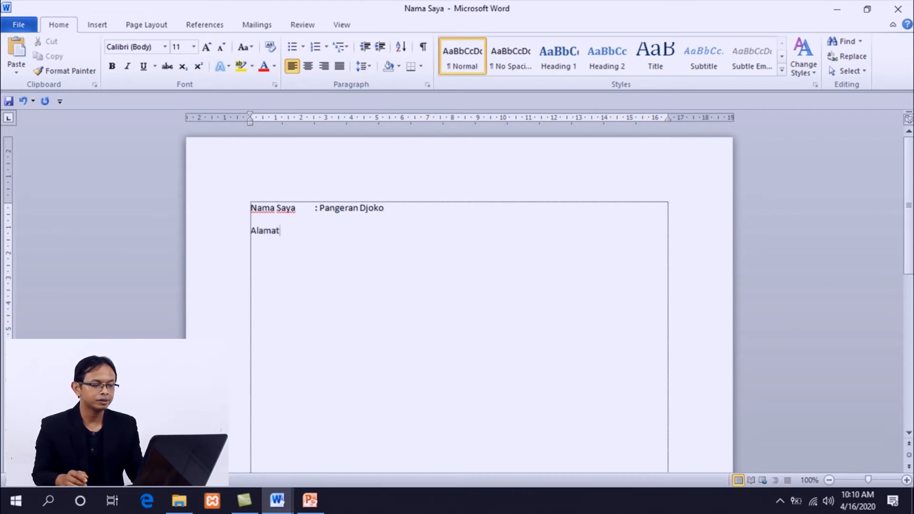
key(Tab)
text(:)
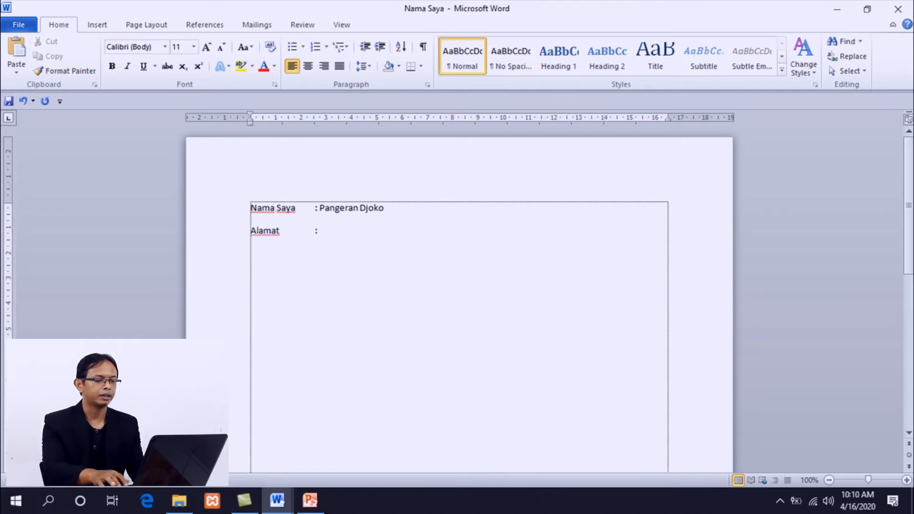
text( Sampit Kaliman)
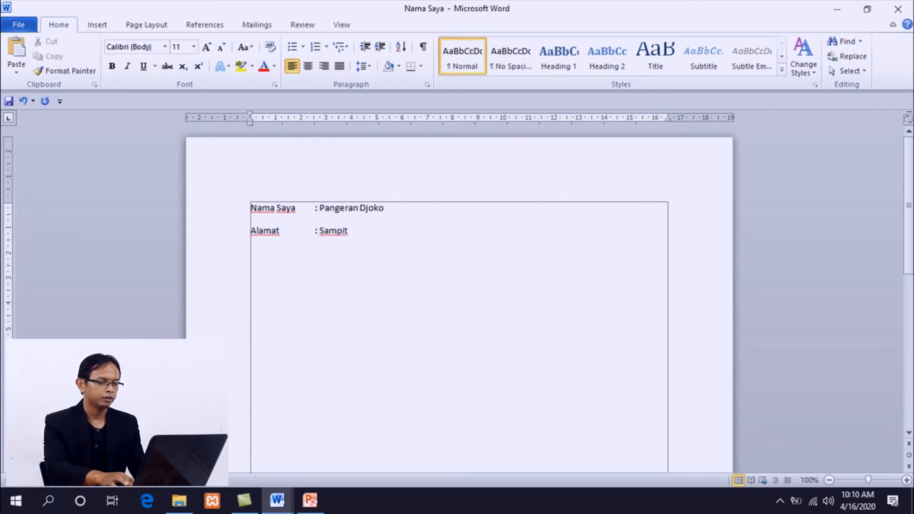
text(tan Tengah)
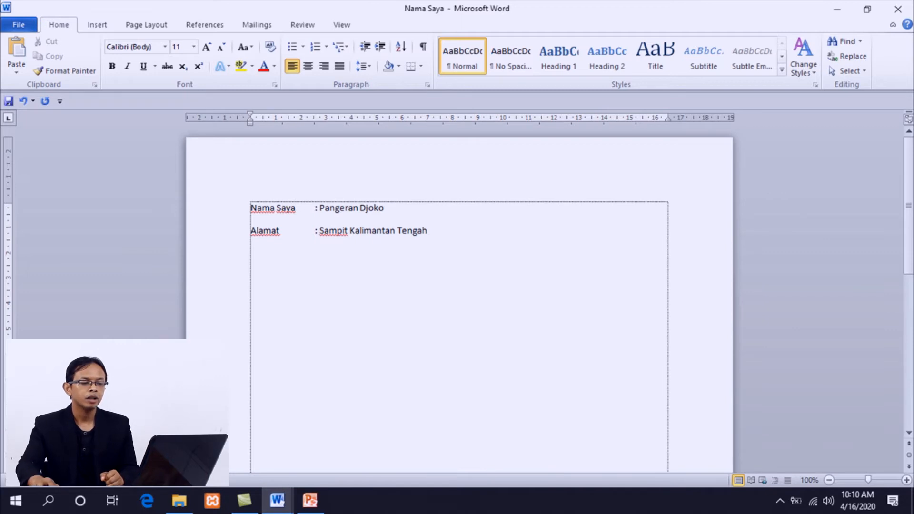
drag(315, 209, 319, 235)
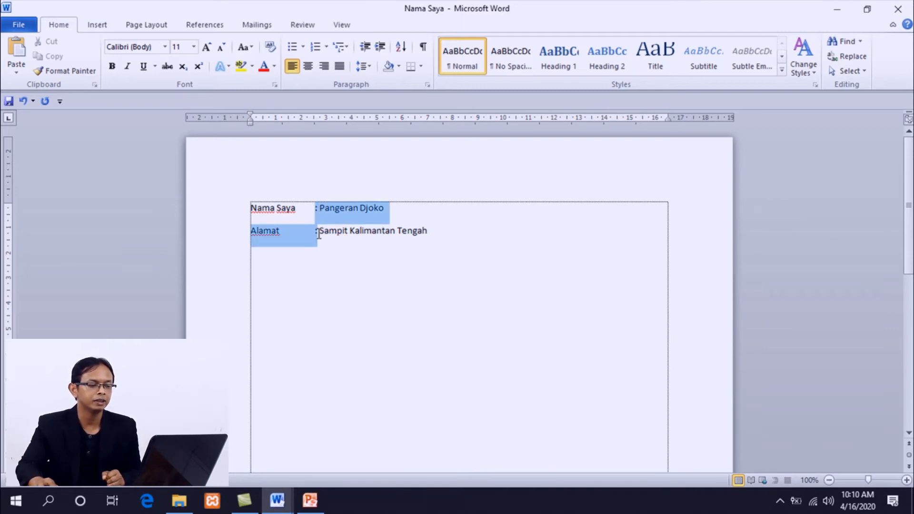
click(315, 210)
click(313, 231)
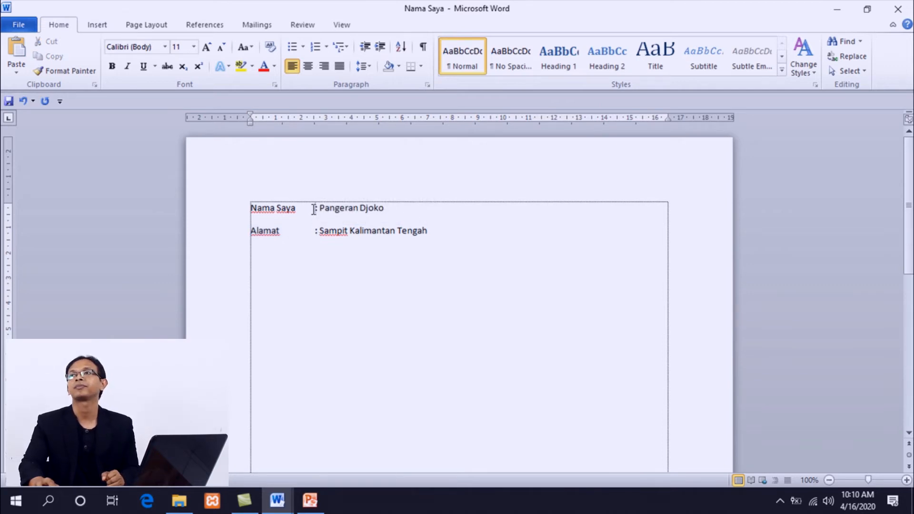
key(Right)
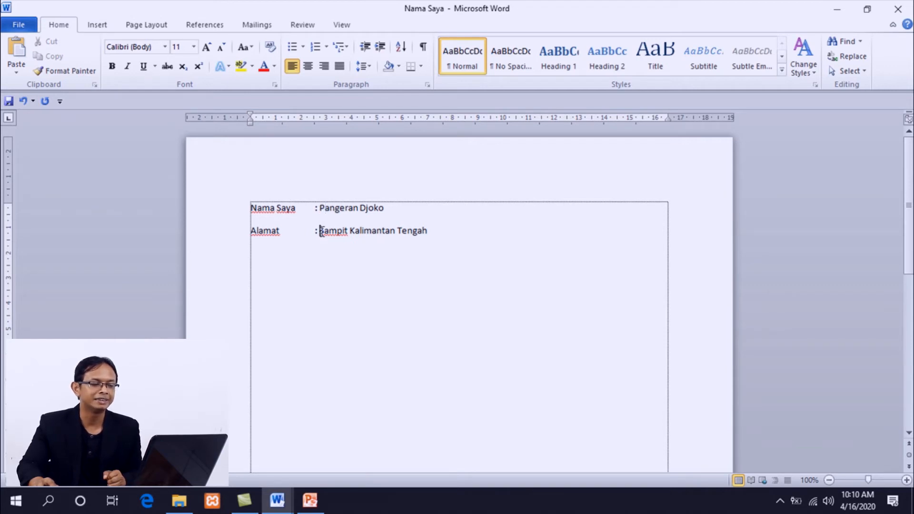
click(321, 208)
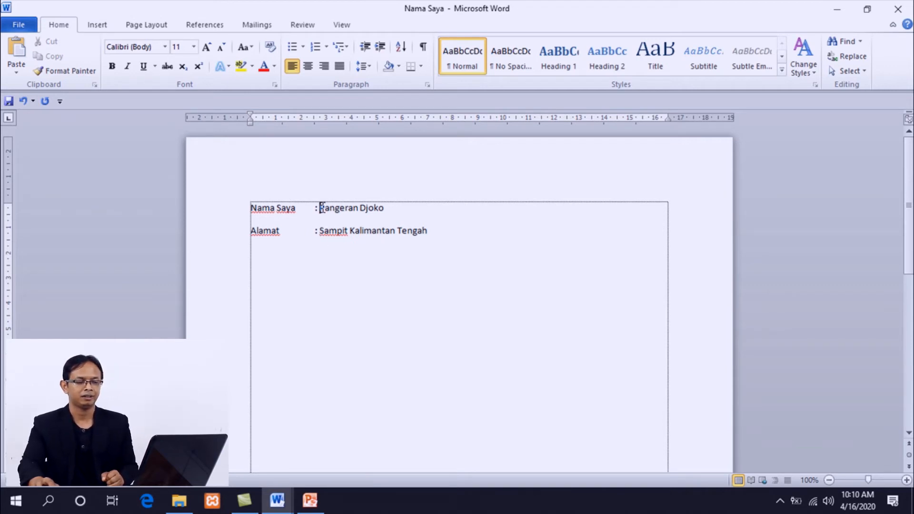
Add the heading "makanan Favorit Saya :" below the Alamat line, leaving one blank line between them.
click(459, 234)
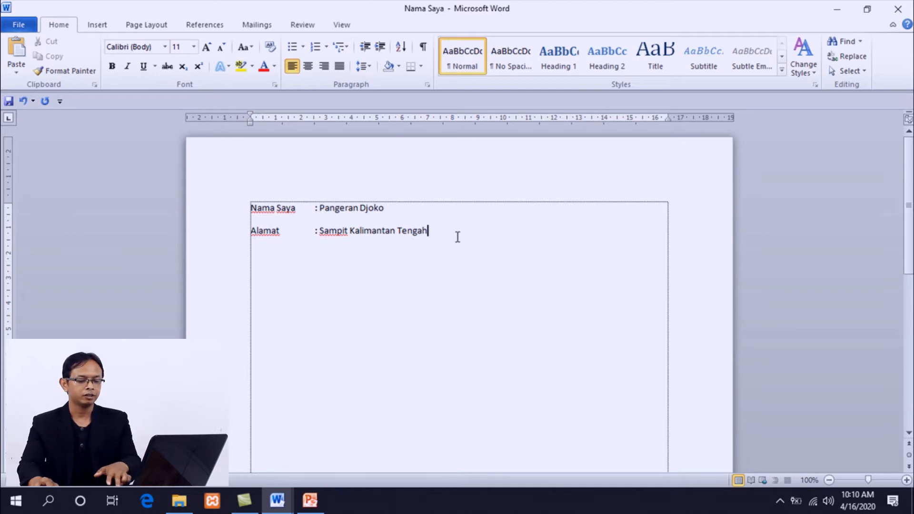
key(Return)
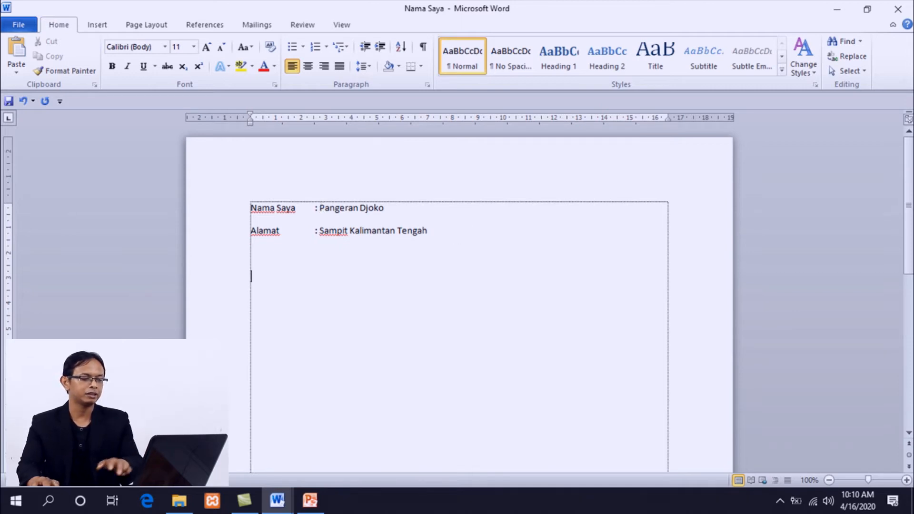
text(makana)
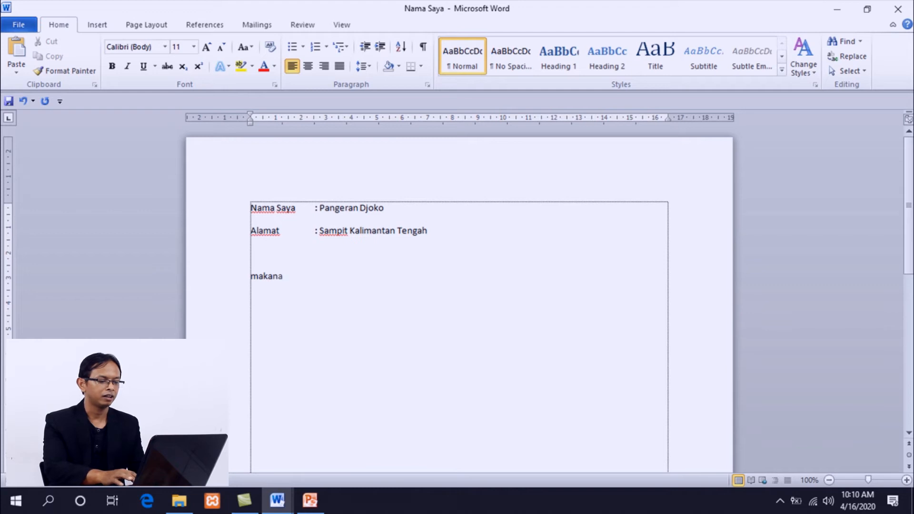
text(n Fa)
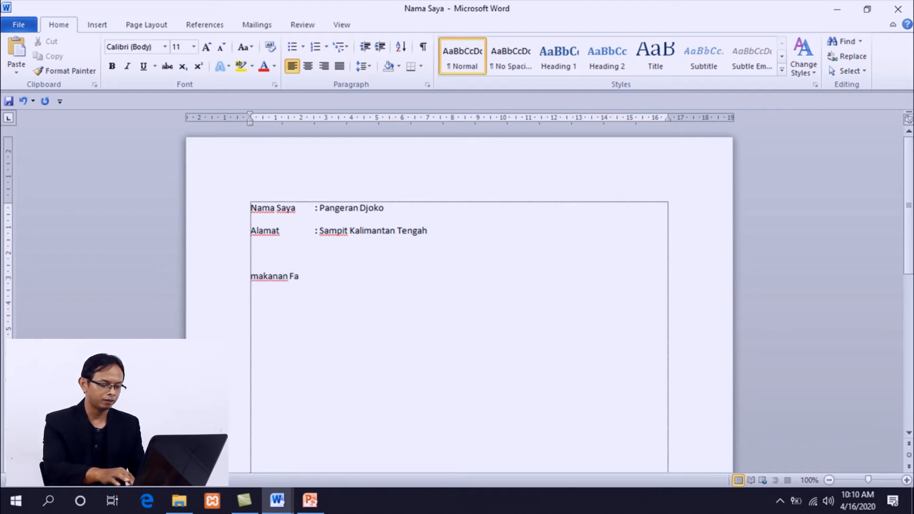
text(vorit Saya :)
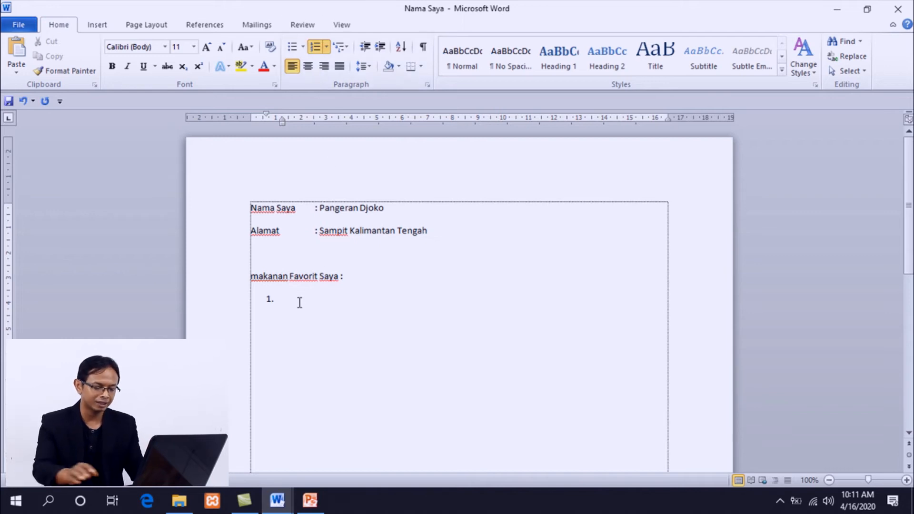
Enter "Bakso" and "Mie Ayam" as items 1 and 2 of the numbered list.
text(Bakso)
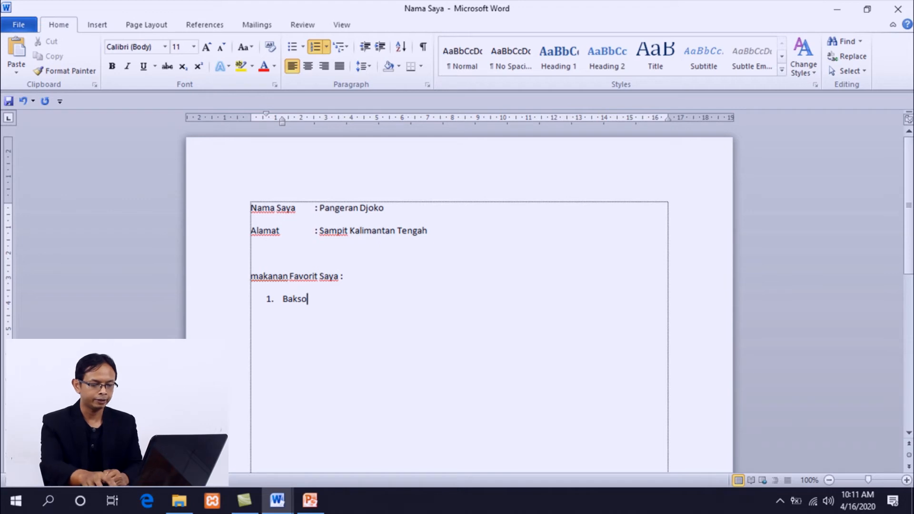
key(Return)
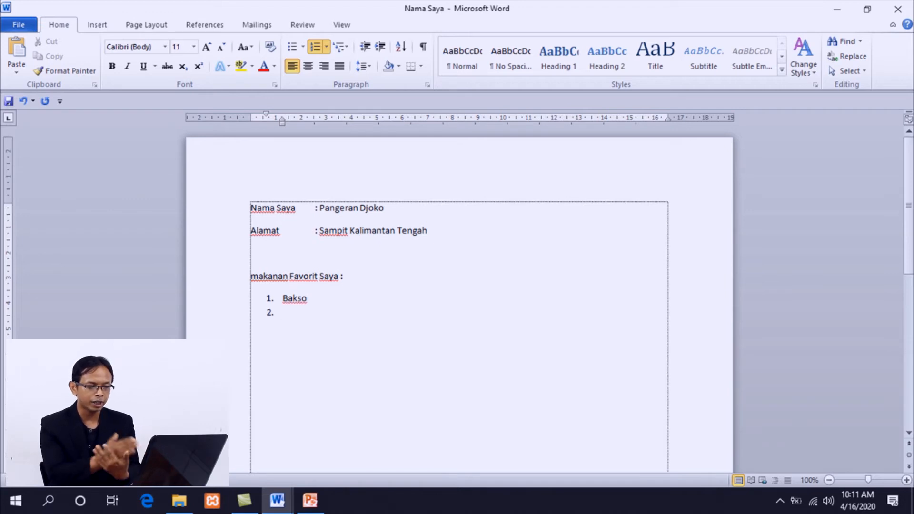
text(Mie Ayam)
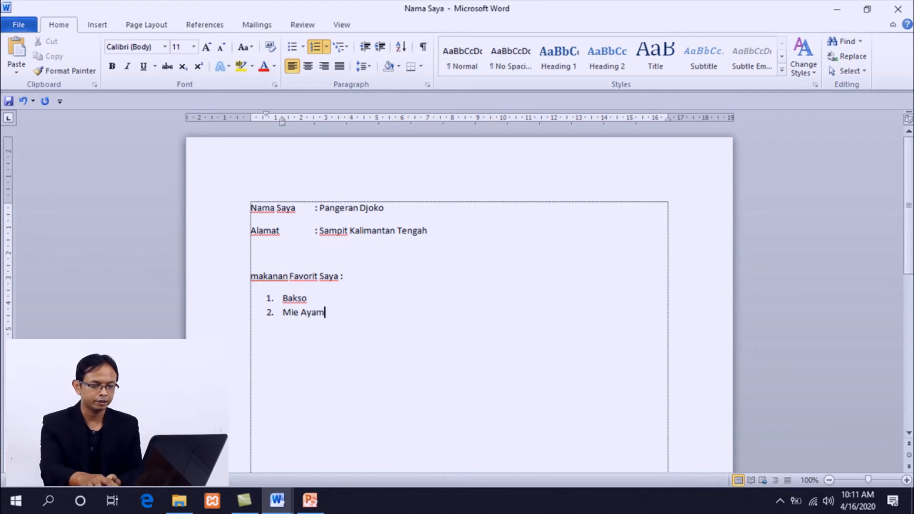
Add the sub-numbered items "2.1. Mie Ayam Kampung" and "2.2. Mie Ayam Sayur" beneath Mie Ayam.
key(Return)
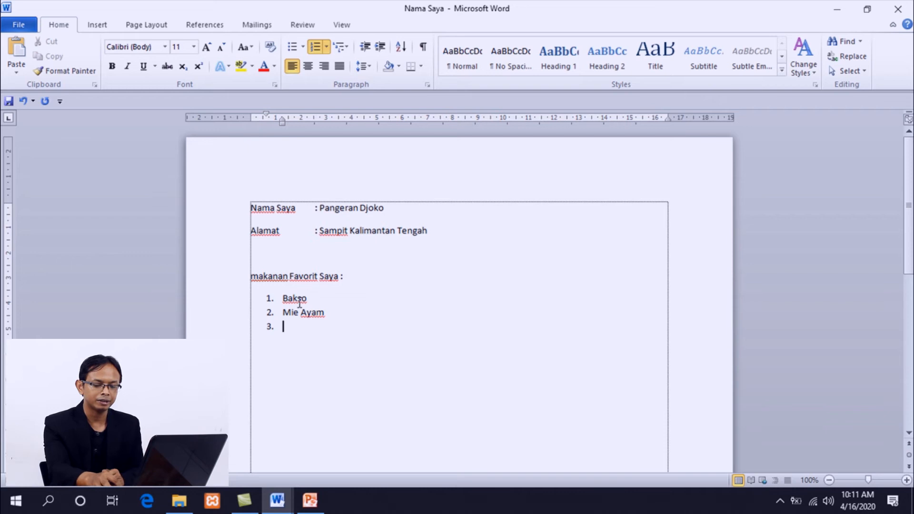
key(BackSpace)
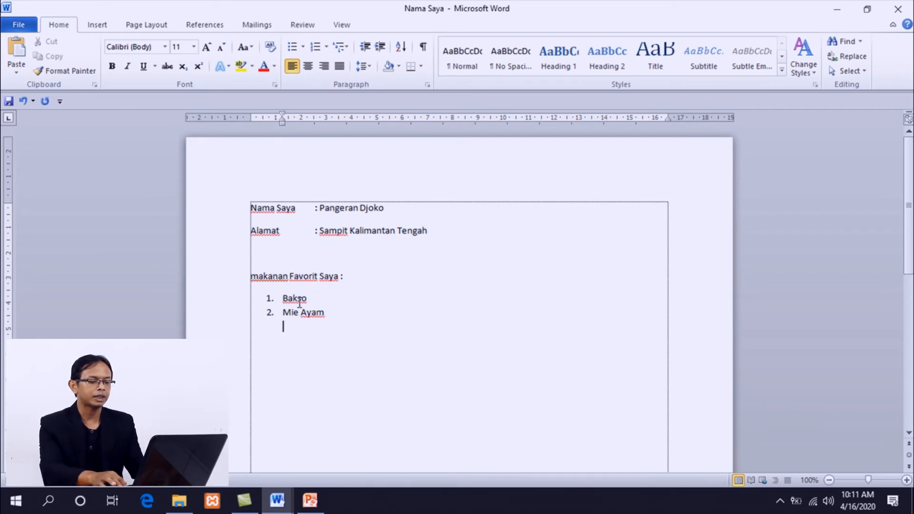
text(2.)
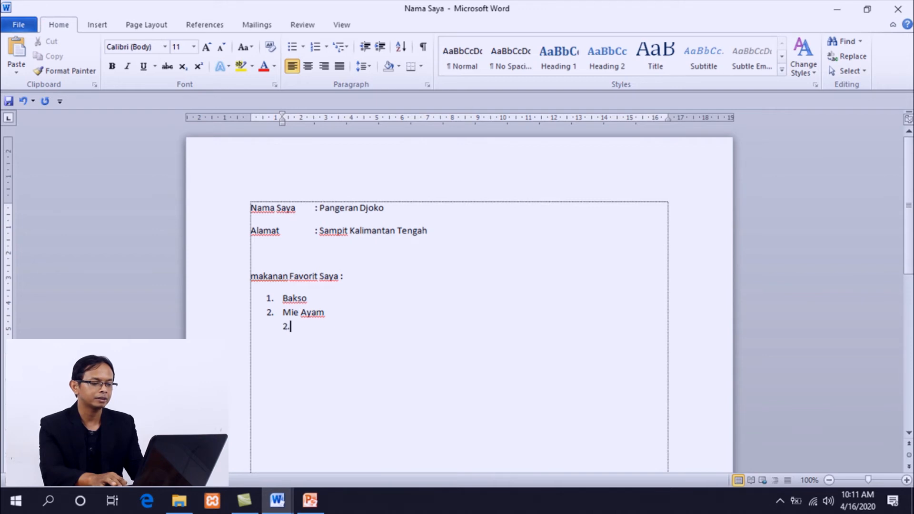
text(1.)
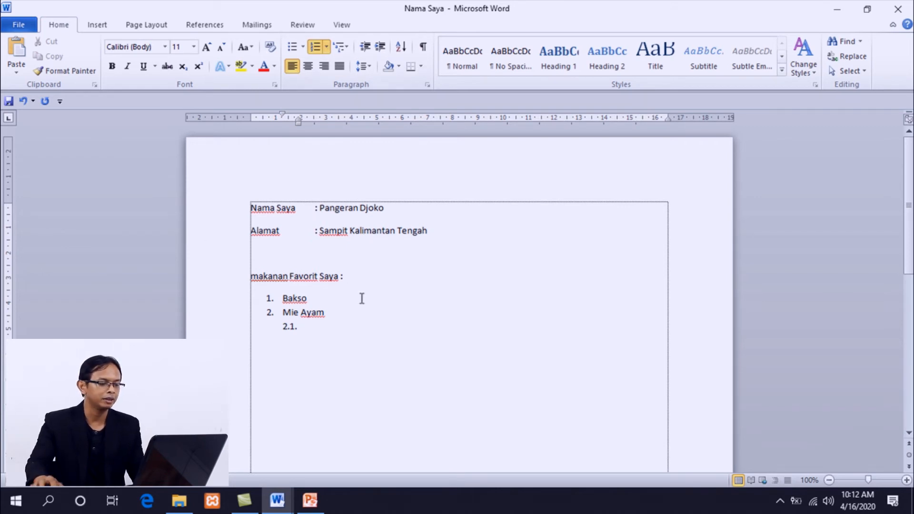
text(Mie Ayam Kampung)
key(Return)
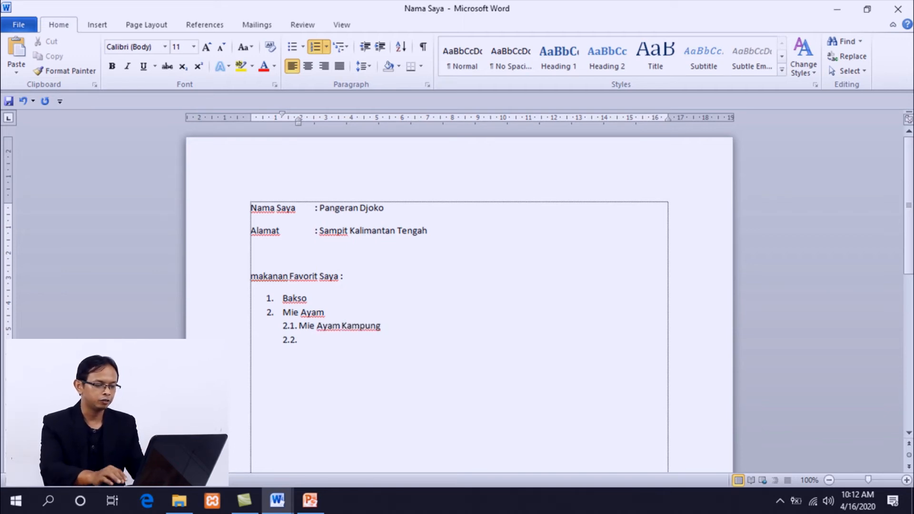
text(Mie Ayam Sayu)
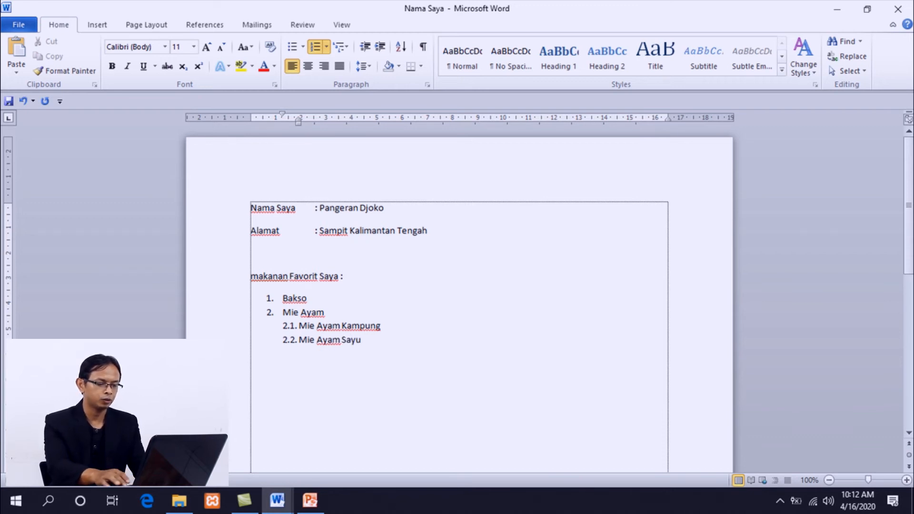
text(r)
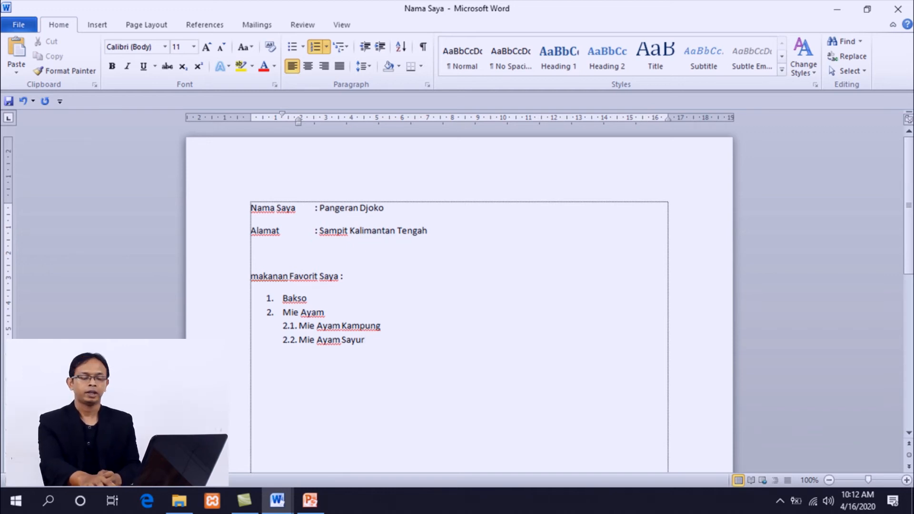
Return to main-level numbering after the Mie Ayam sub-items and add "Nasi Goreng" as item 3.
key(Return)
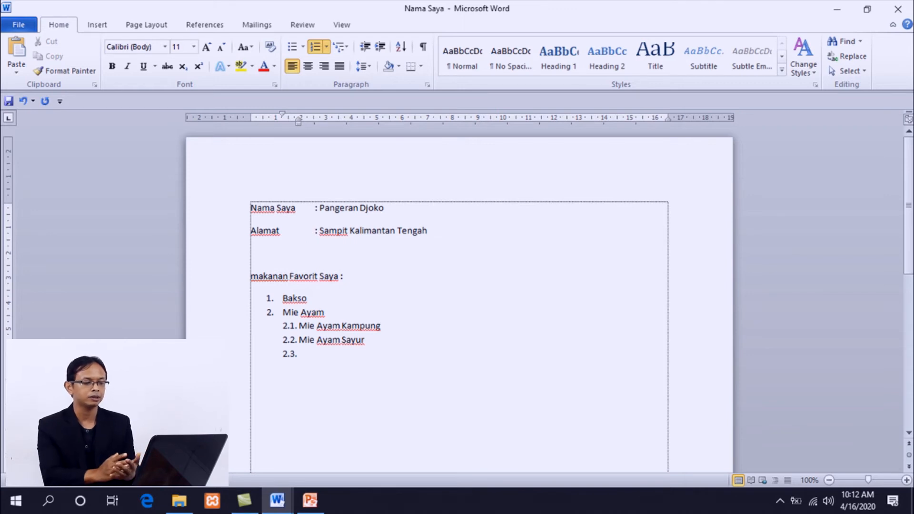
click(271, 313)
click(304, 356)
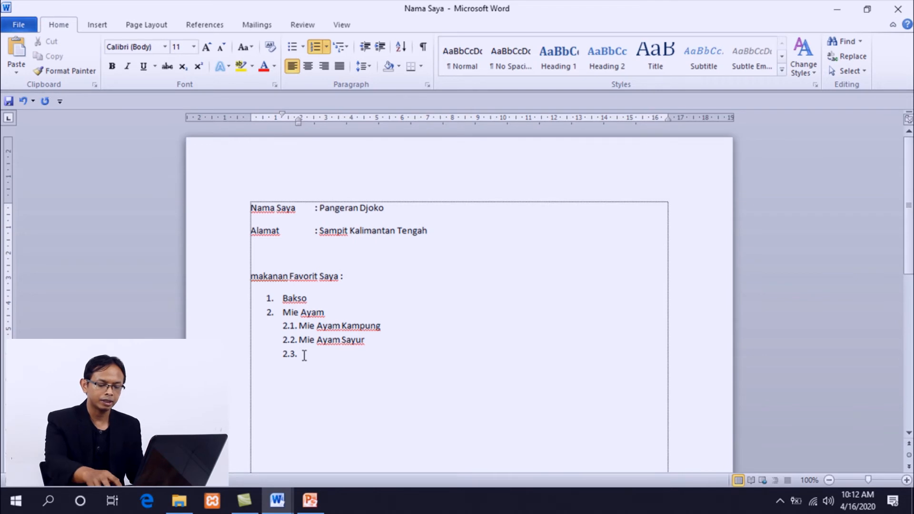
key(BackSpace)
text(3.)
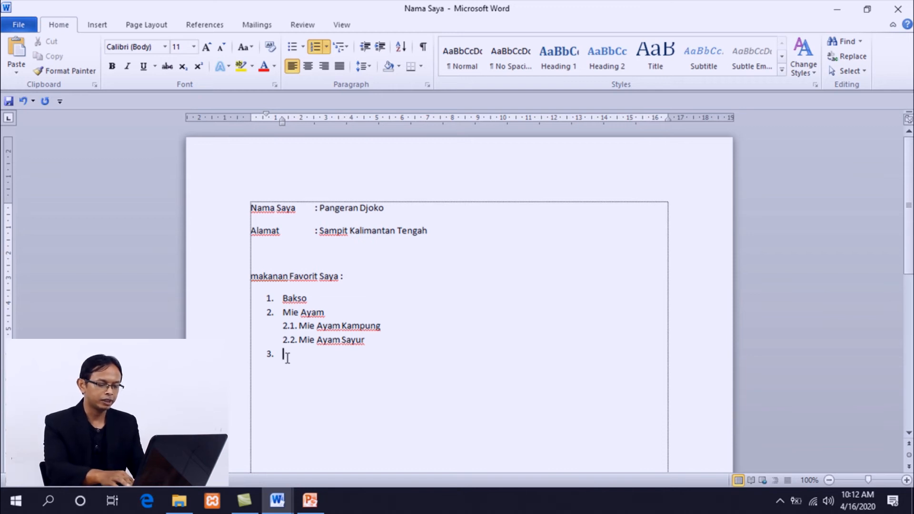
text(Nasi)
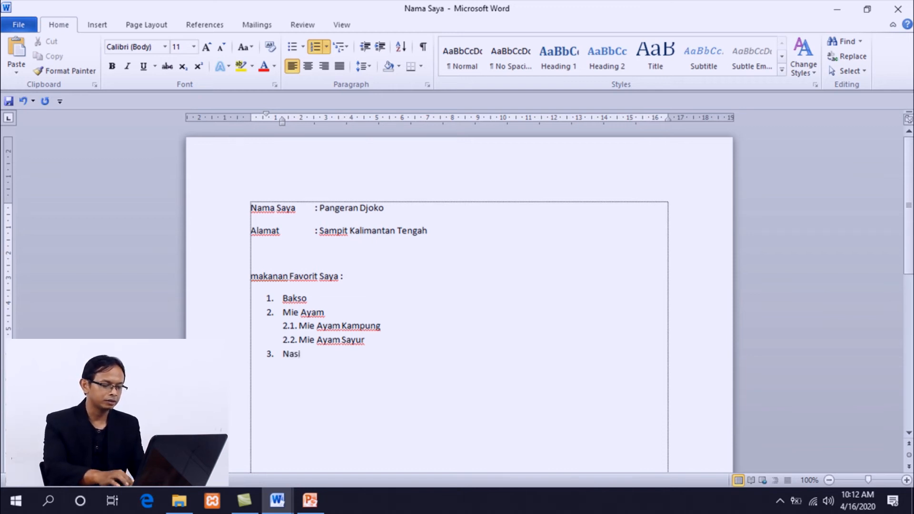
text( Goreng)
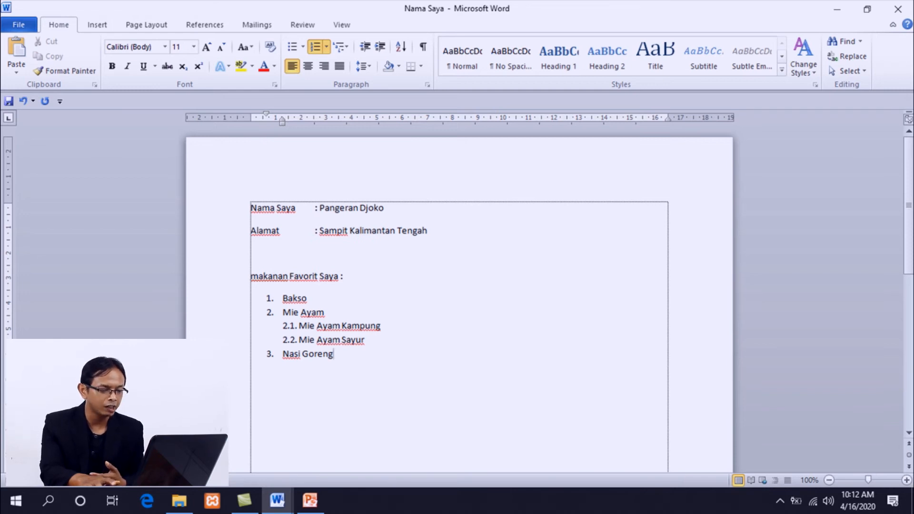
End the numbered list after Nasi Goreng and add the heading "Minuman Favorit Saya :" at the left margin below it.
key(Return)
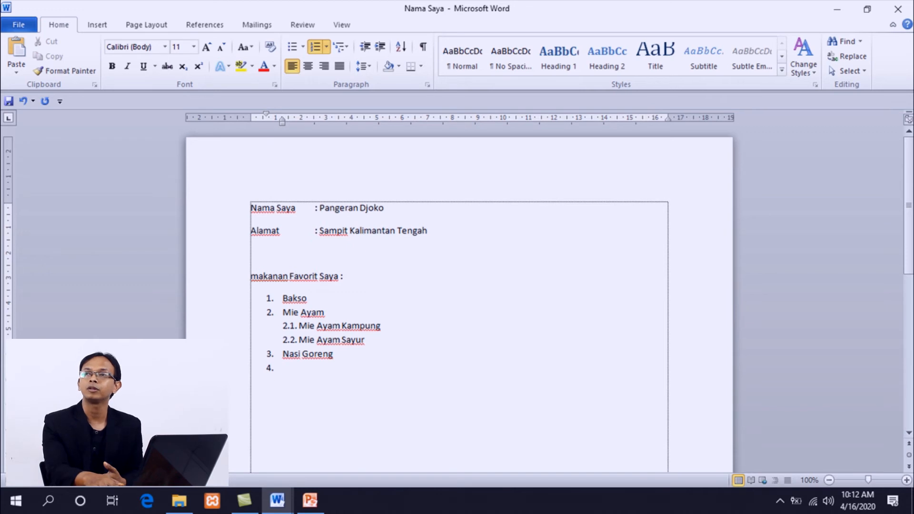
key(BackSpace)
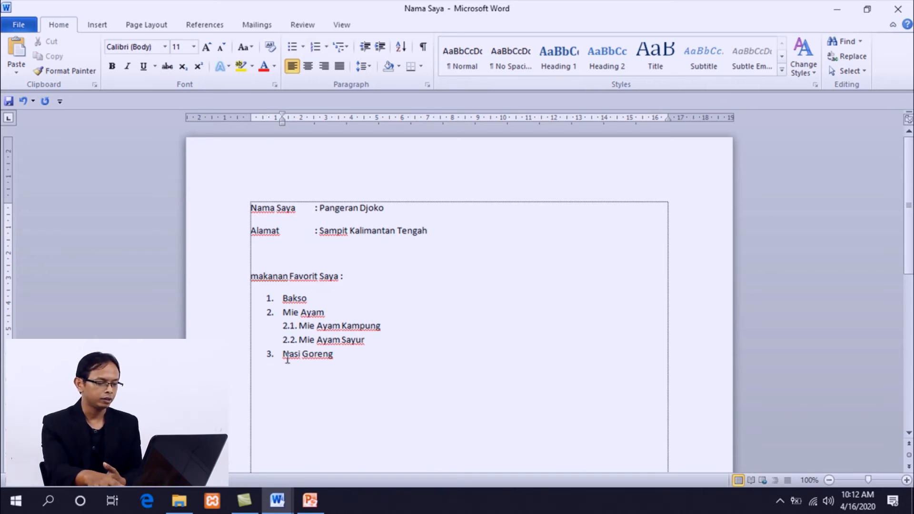
key(BackSpace)
key(BackSpace)
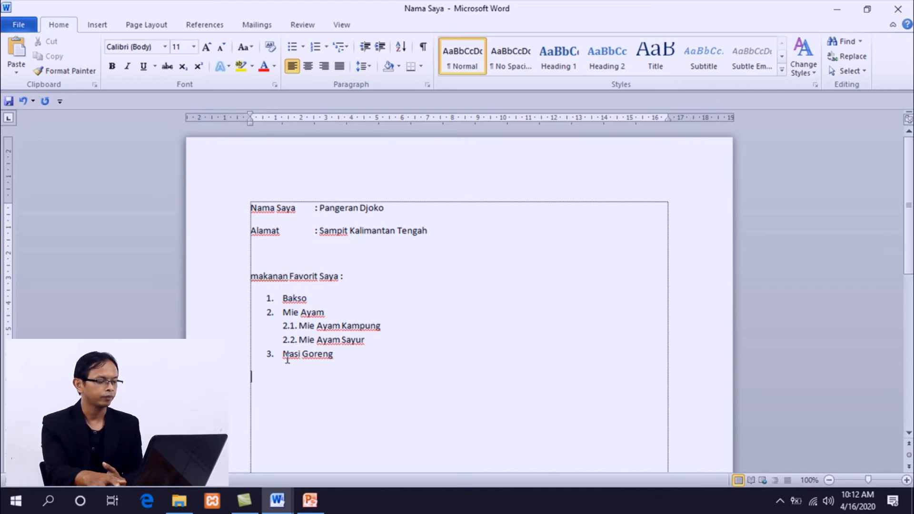
text(Minuma)
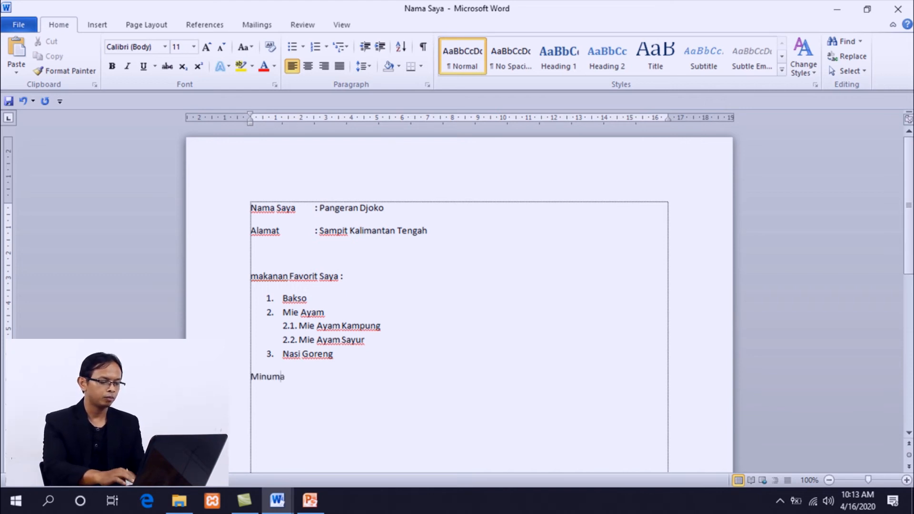
text(n Favorit)
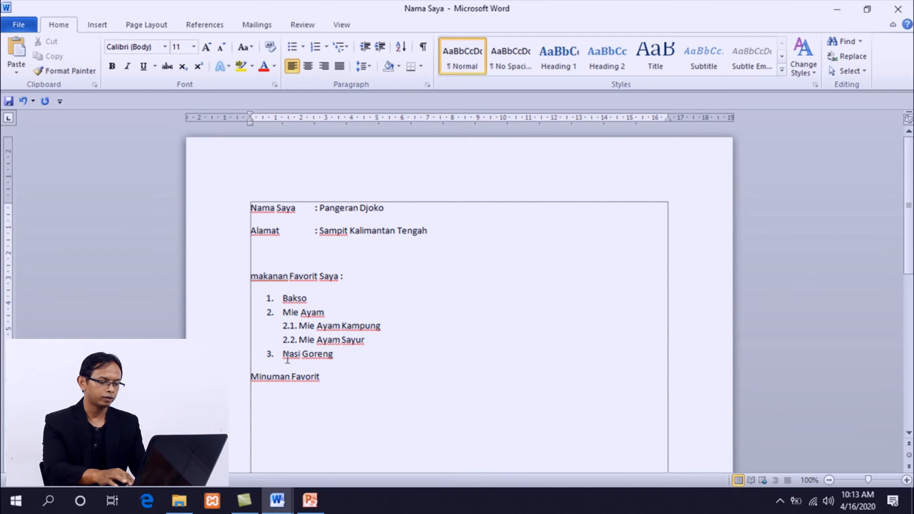
text( Saya :)
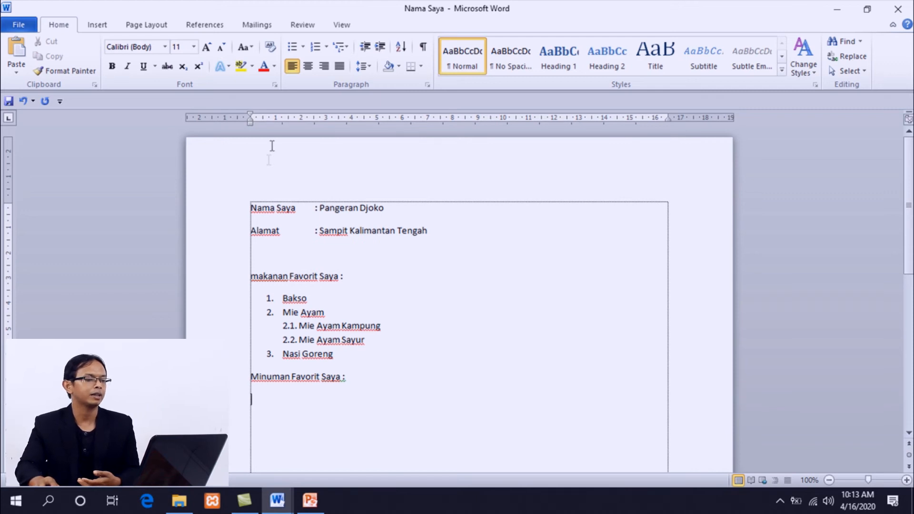
Create a square-bulleted list under the drinks heading with the items "Es Teh", "Jus jambu" and "Es teler".
click(304, 47)
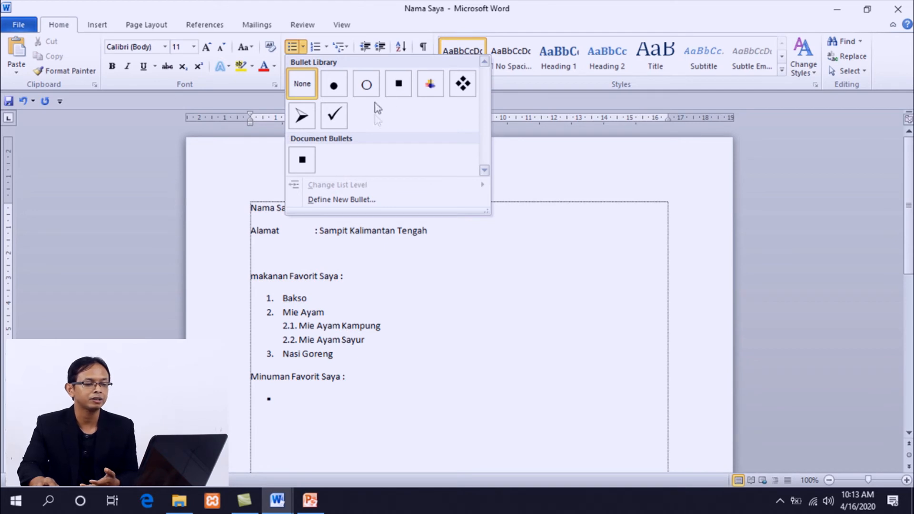
click(401, 89)
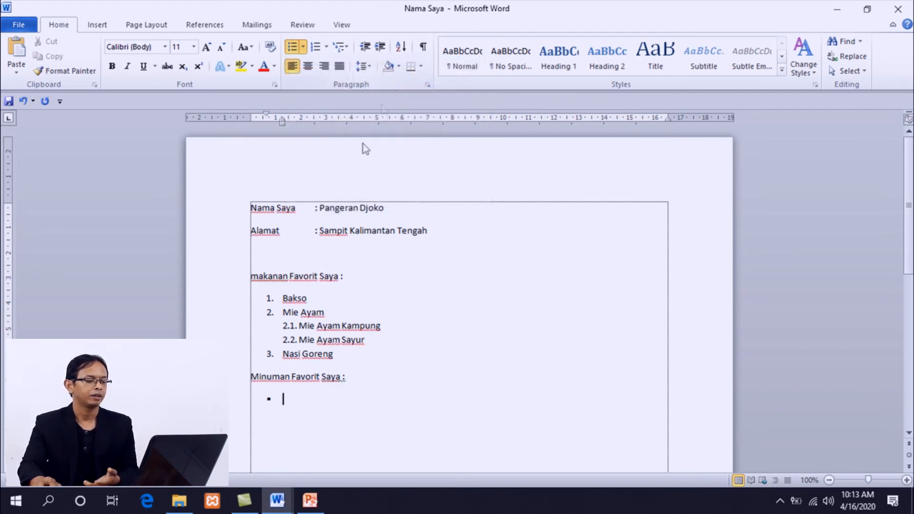
text(Es Teh)
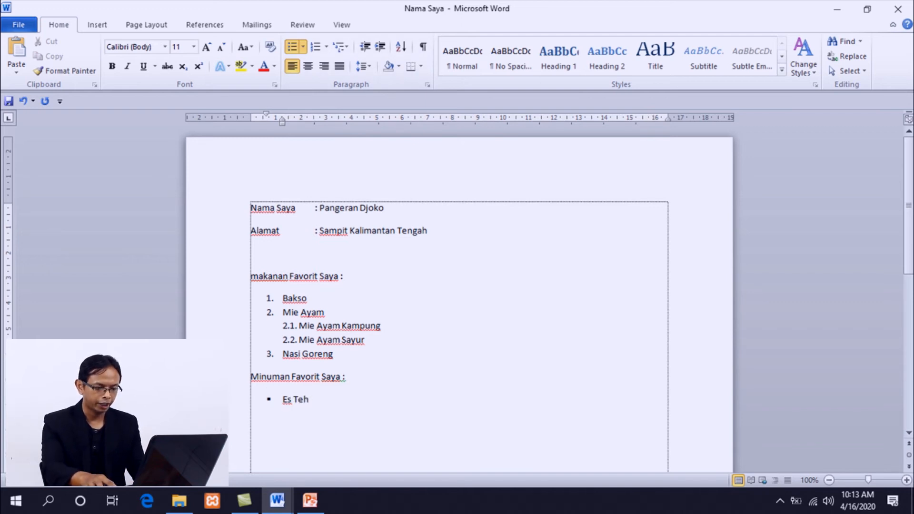
key(Return)
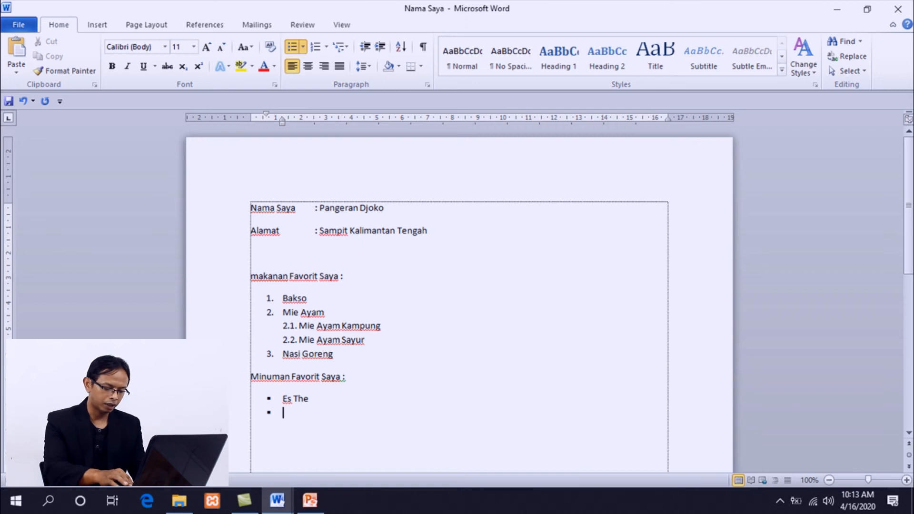
text(Juz)
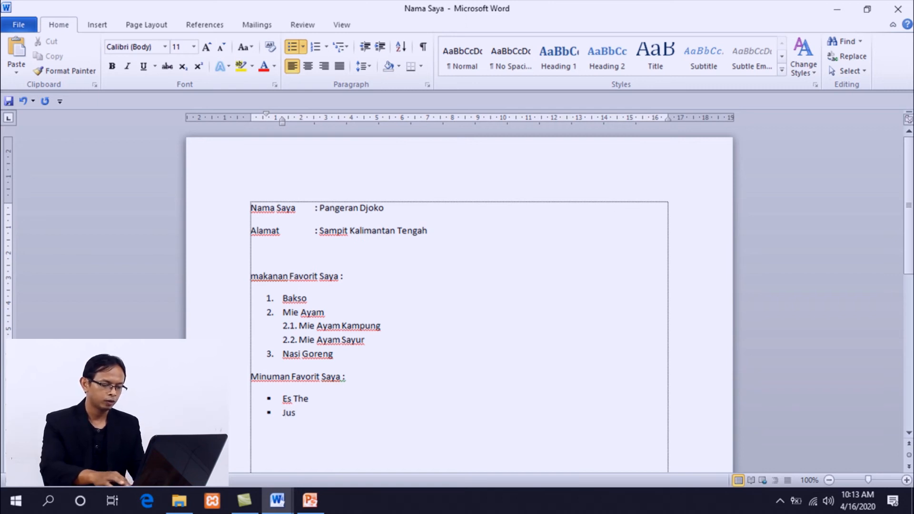
text( jambu)
key(Down)
text(J)
key(BackSpace)
text(Es teler)
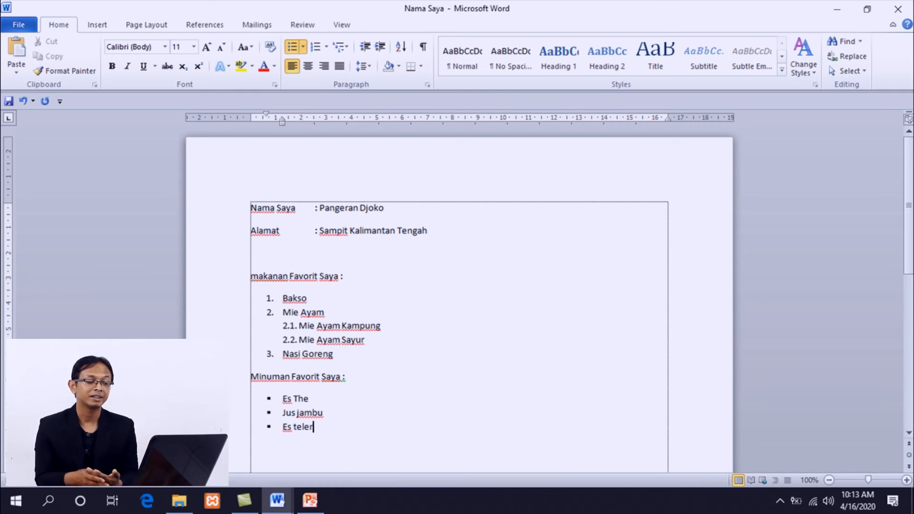
End the bulleted list and add the label "Makanan yang tidak saya sukai" at the left margin below it.
key(Return)
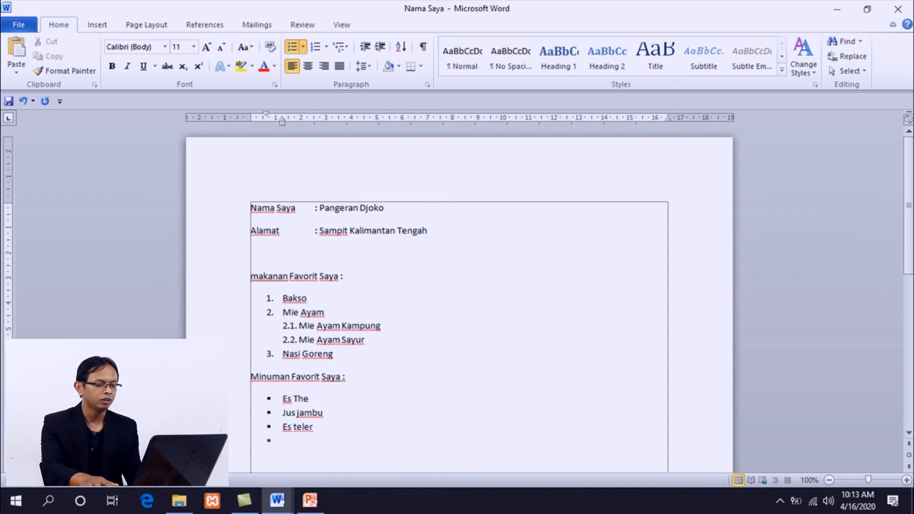
key(Return)
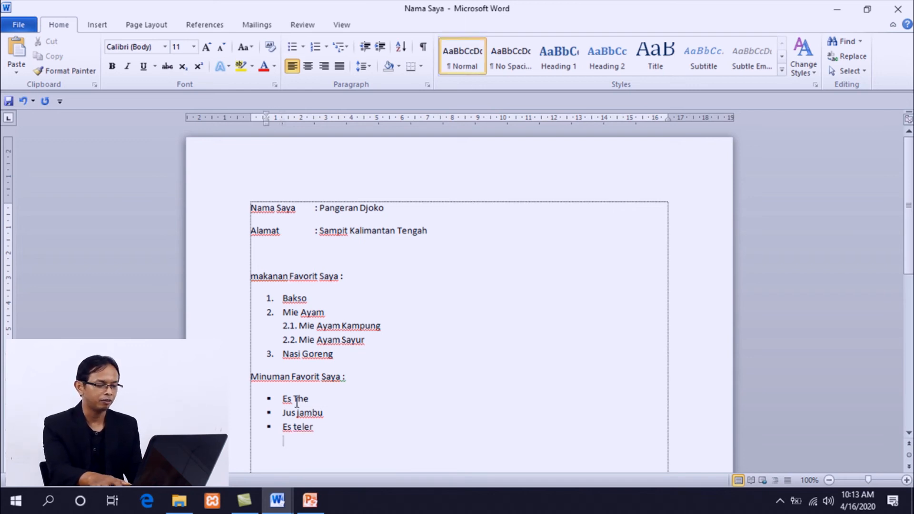
key(BackSpace)
text(Maka)
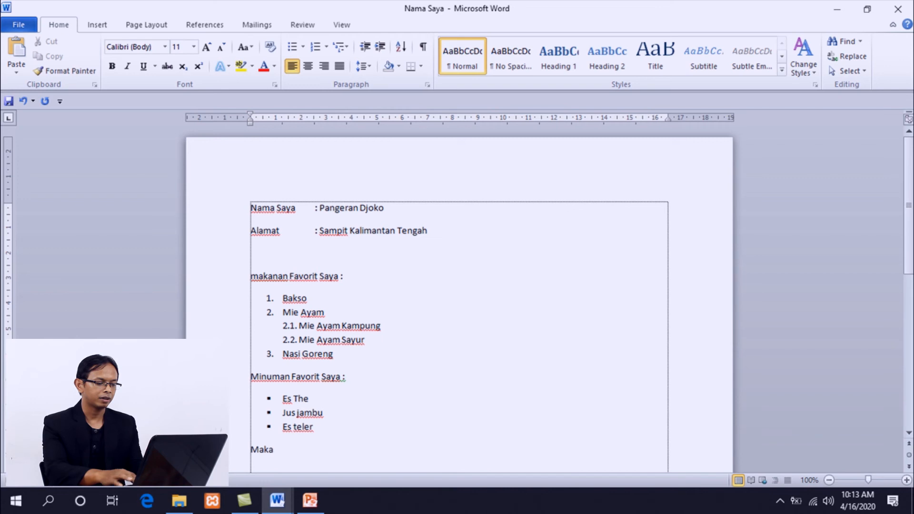
text(nan yang tidak saya sukai )
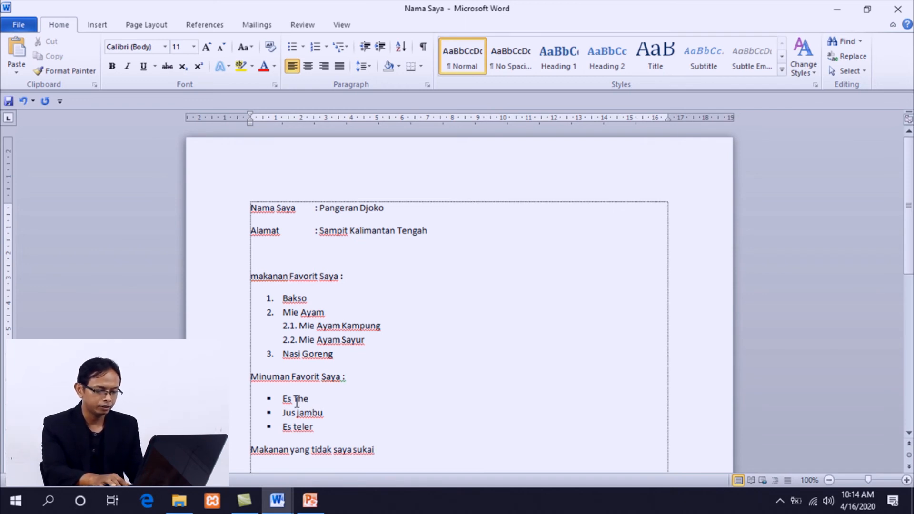
text(;)
key(BackSpace)
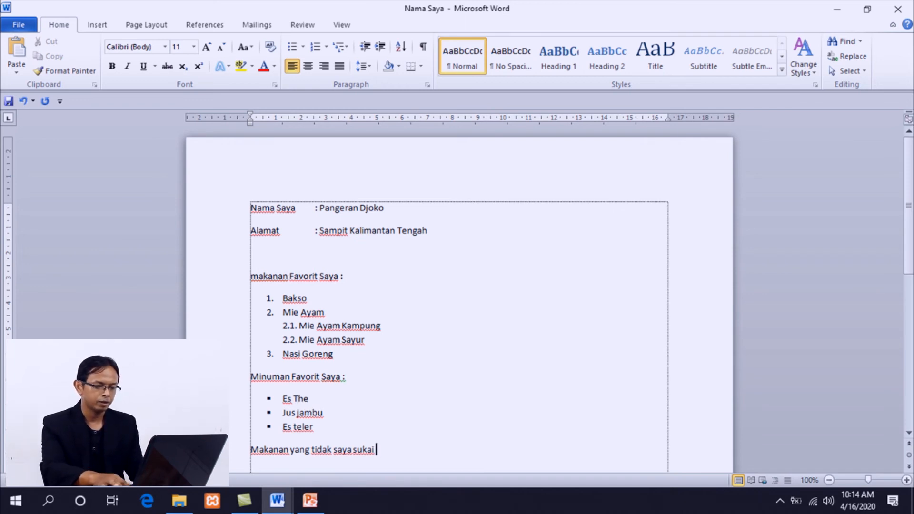
Continue the label line with ": Makanan yang tidak saya sukai adalah makanan yang harganya mahal dan rasanya tidak enak serta makanan yang keras.".
text(: Maka)
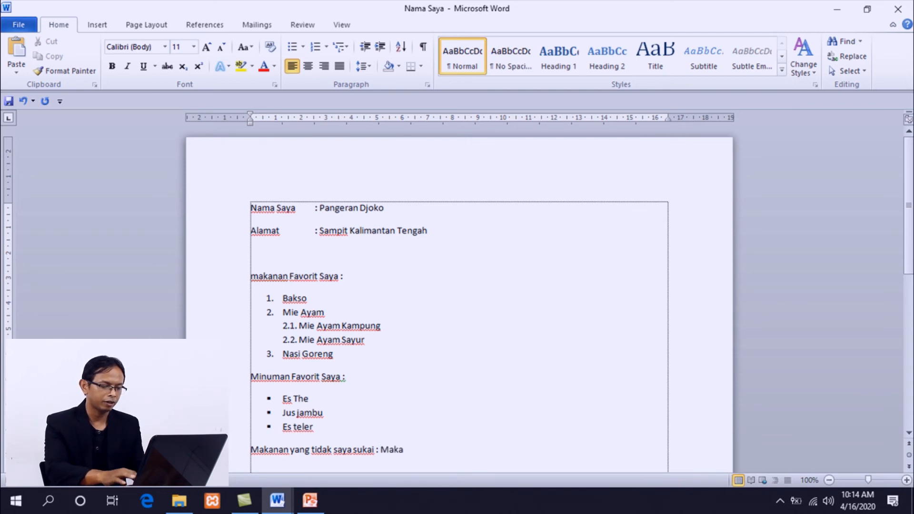
text(nan yang tidak saya suk)
text(ai adalah maka)
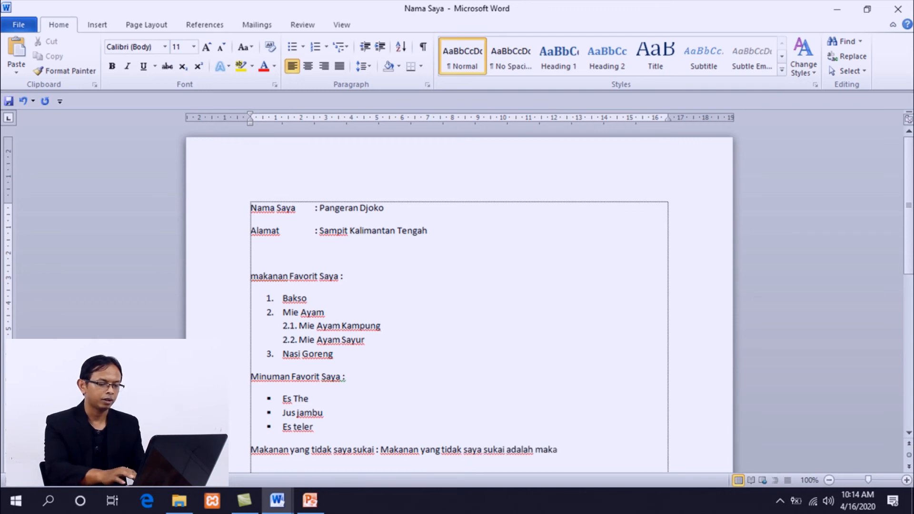
text(nan yang harg)
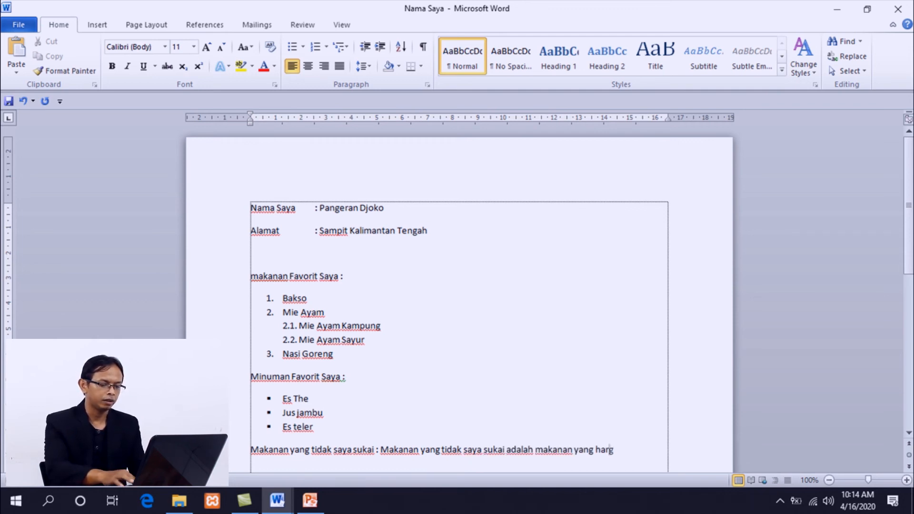
text(anya mahal dan)
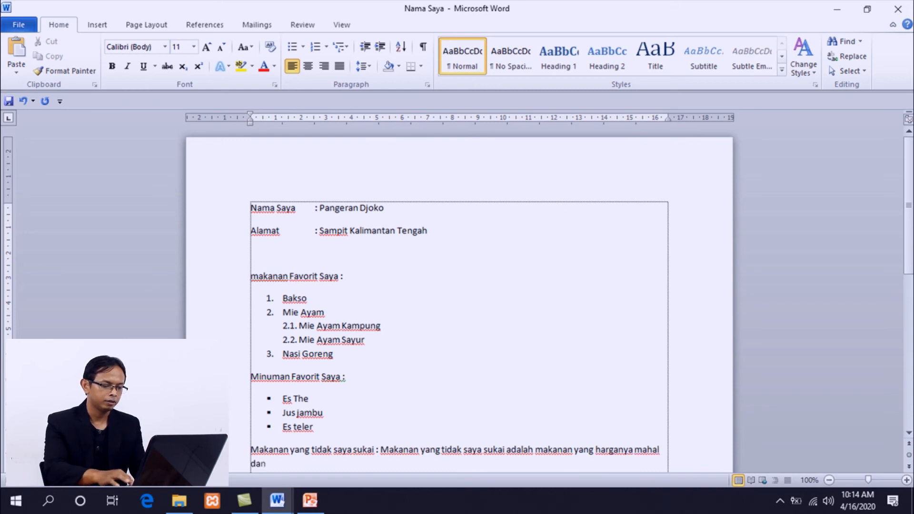
text( rasa)
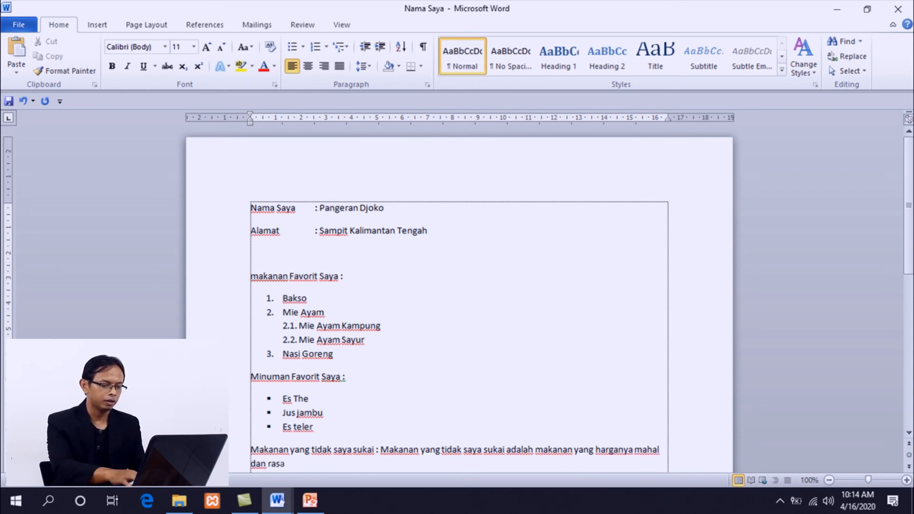
text(nya tidak en)
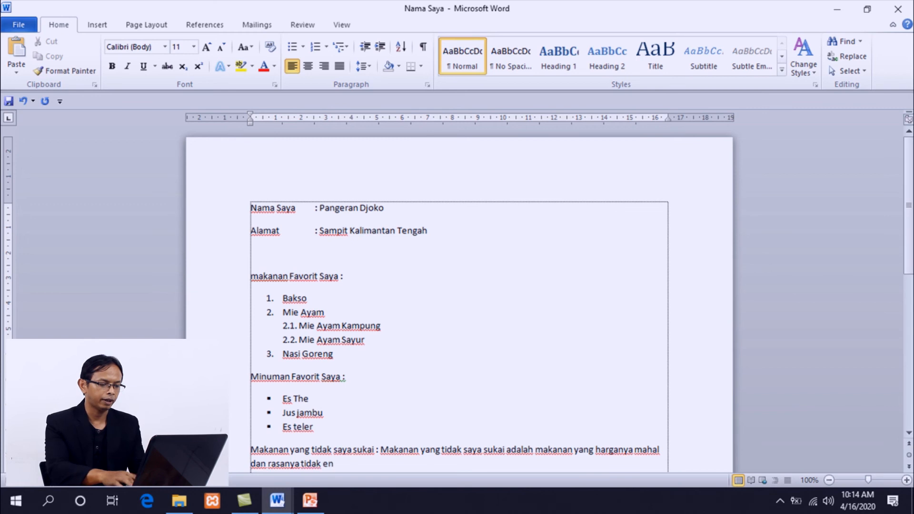
text(ak s)
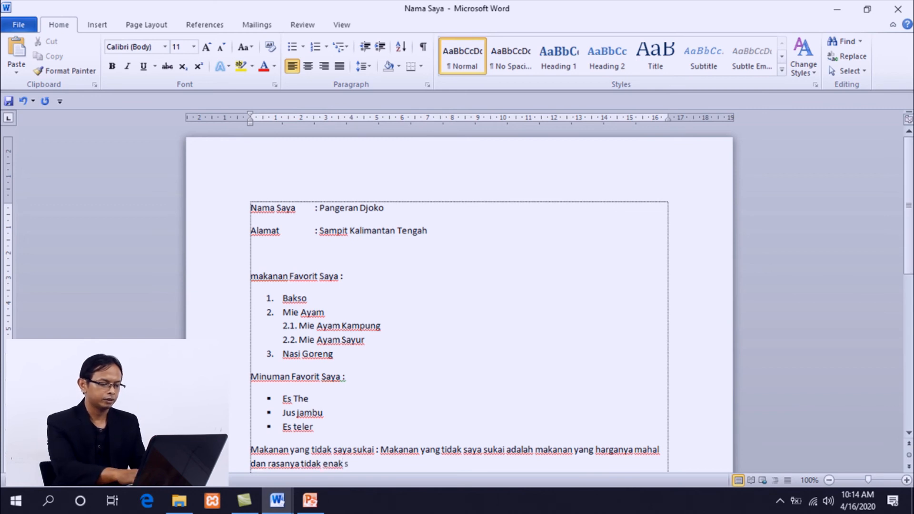
text(erta makanan yang keras)
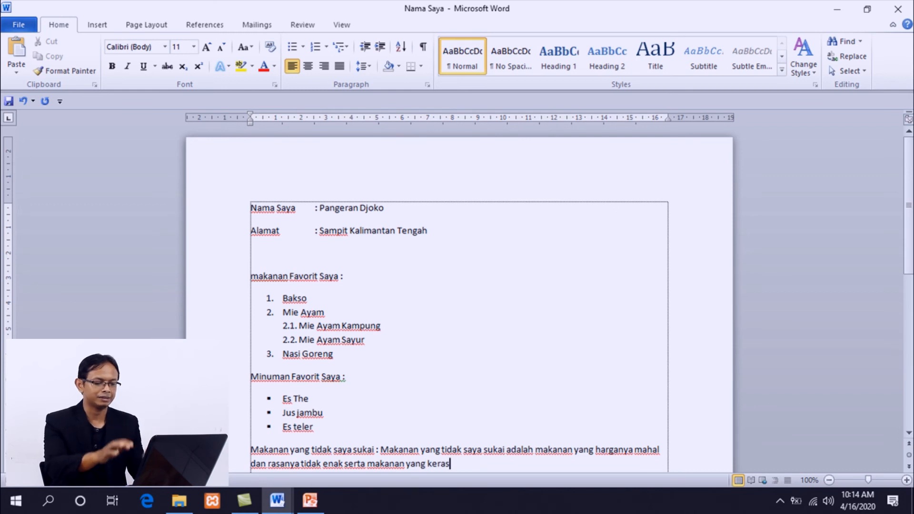
text(.)
Give the "Makanan yang tidak saya sukai" paragraph a hanging indent of about 6 cm.
scroll(460, 286, down, 3)
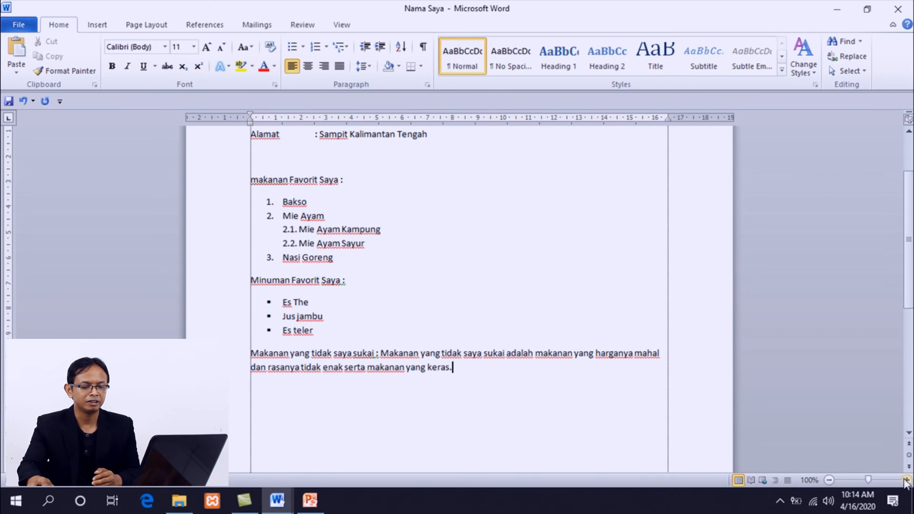
click(907, 481)
scroll(543, 373, up, 2)
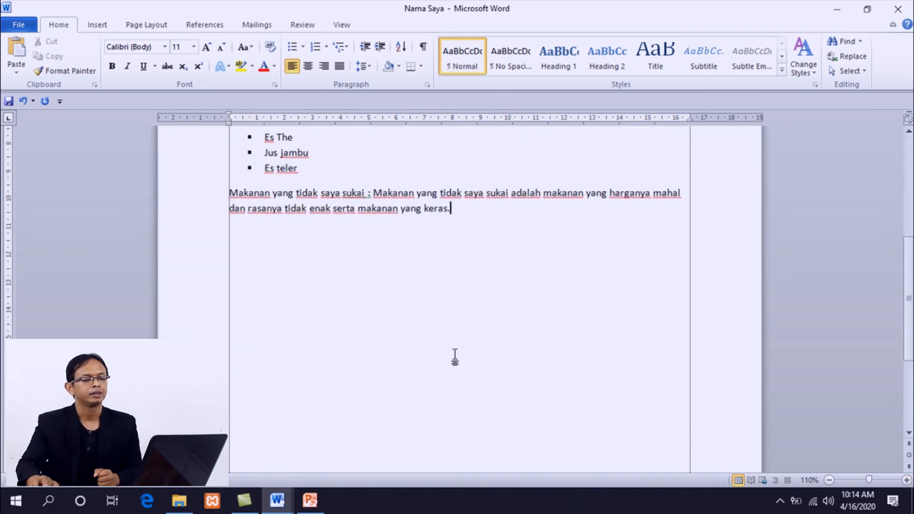
click(229, 192)
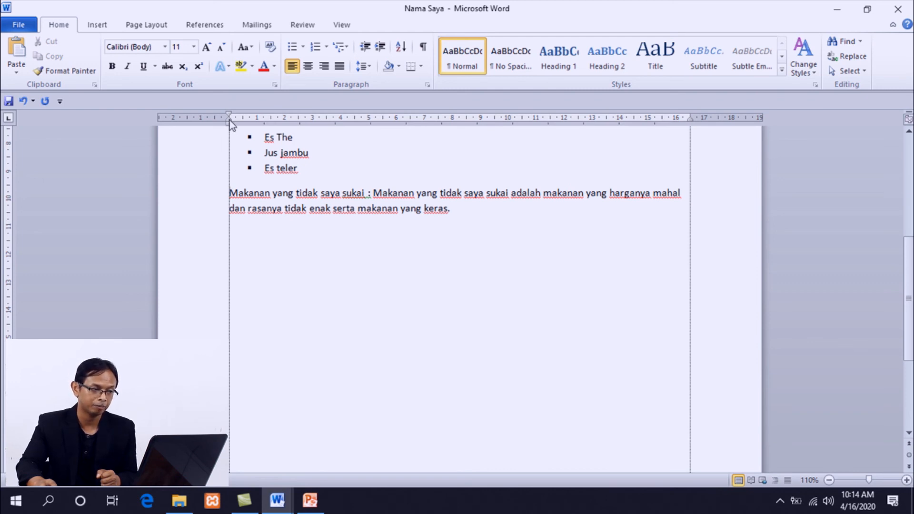
mouse_move(230, 120)
mouse_down()
mouse_move(241, 143)
mouse_move(387, 165)
mouse_move(397, 134)
mouse_up()
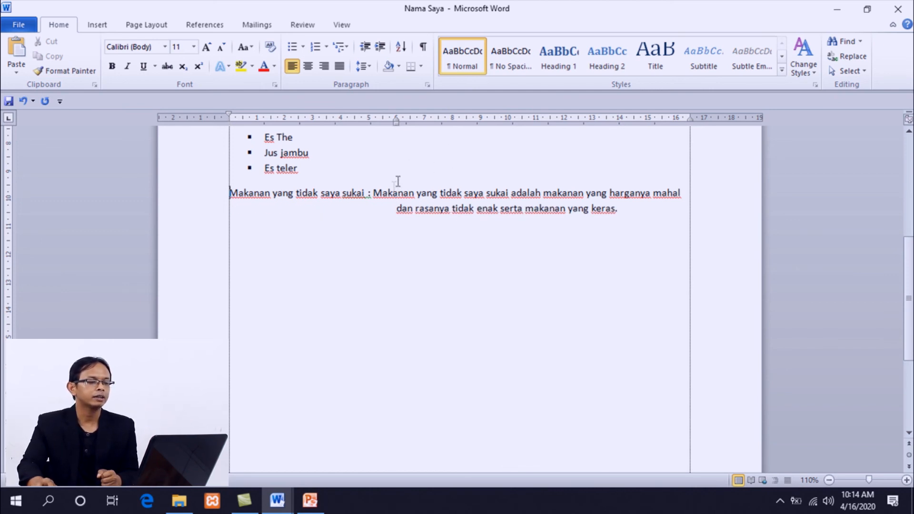
Add a left tab stop at about 5.5 cm to the "Makanan yang tidak saya sukai" paragraph.
click(371, 196)
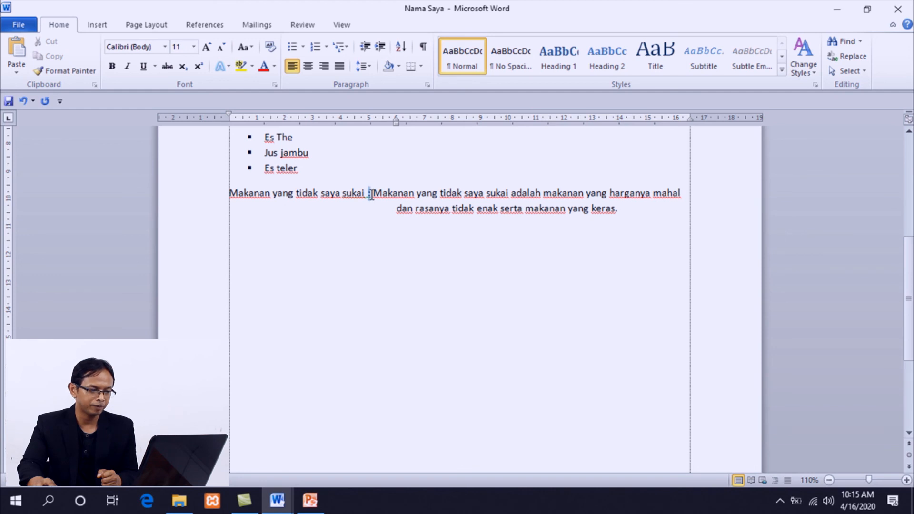
drag(371, 195, 365, 193)
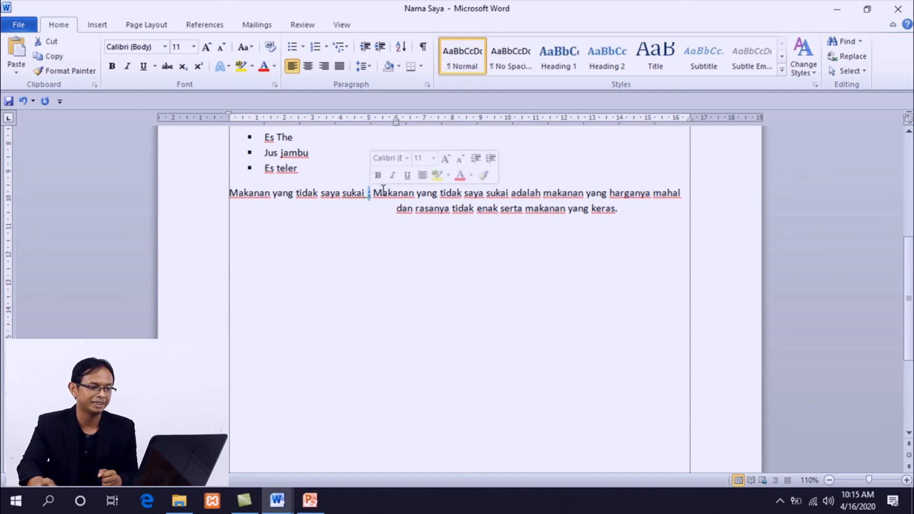
click(371, 195)
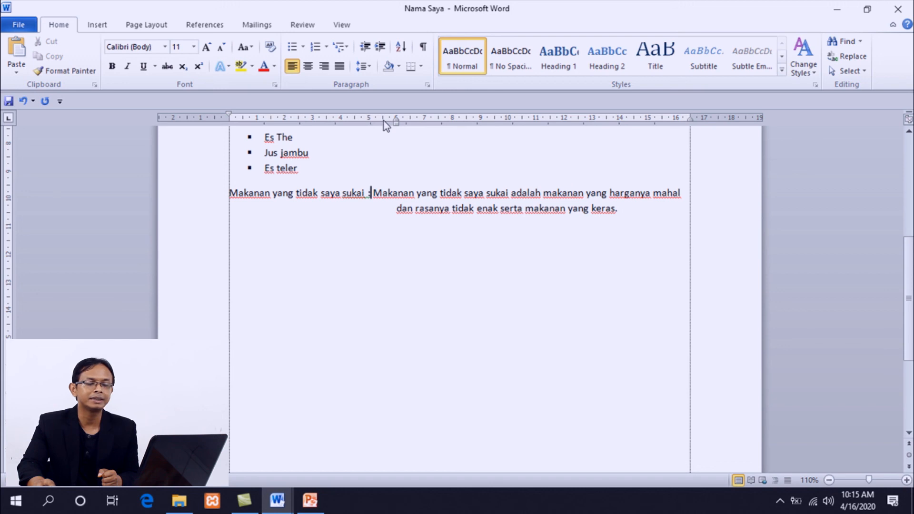
click(384, 121)
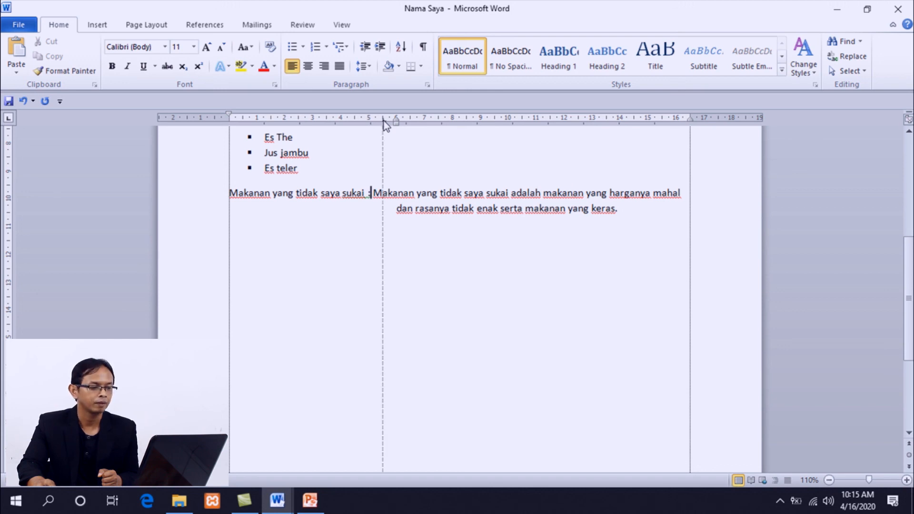
Insert a tab before the colon and another after it so the description's first line starts at the hanging indent.
click(366, 193)
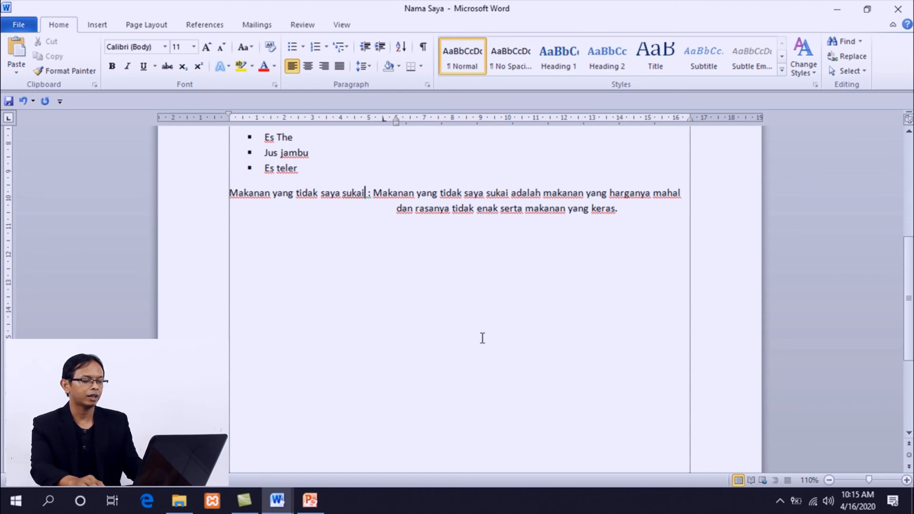
key(Tab)
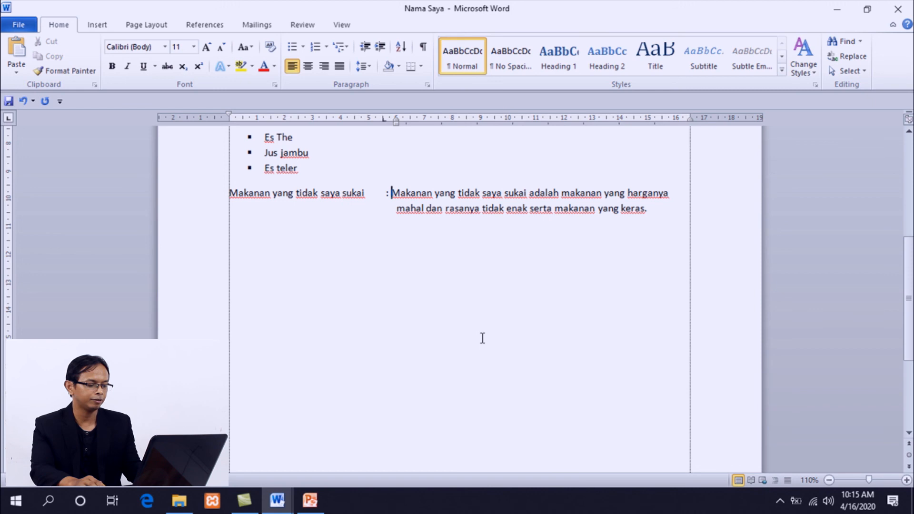
key(Right)
key(Tab)
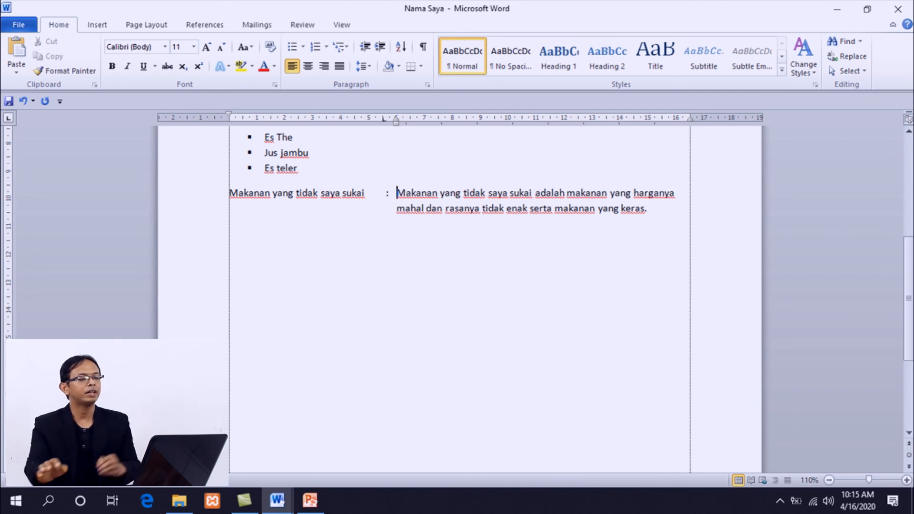
drag(228, 193, 663, 210)
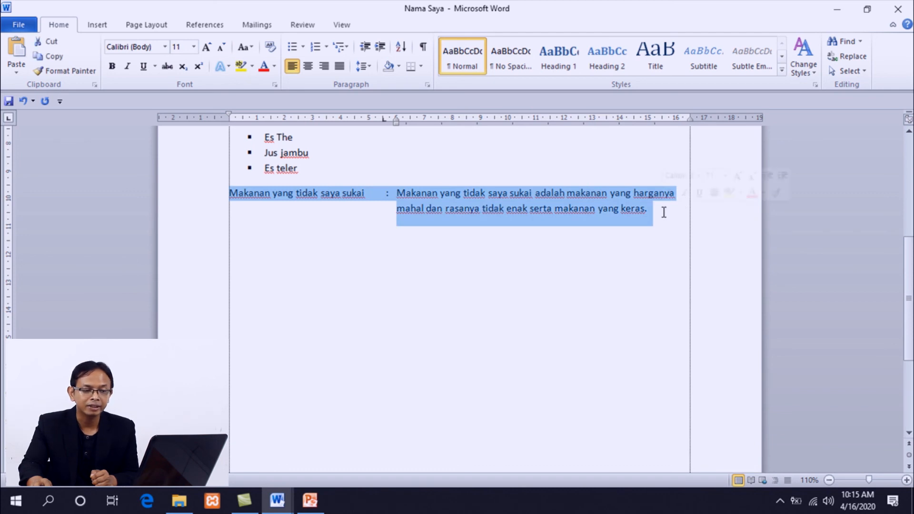
click(571, 220)
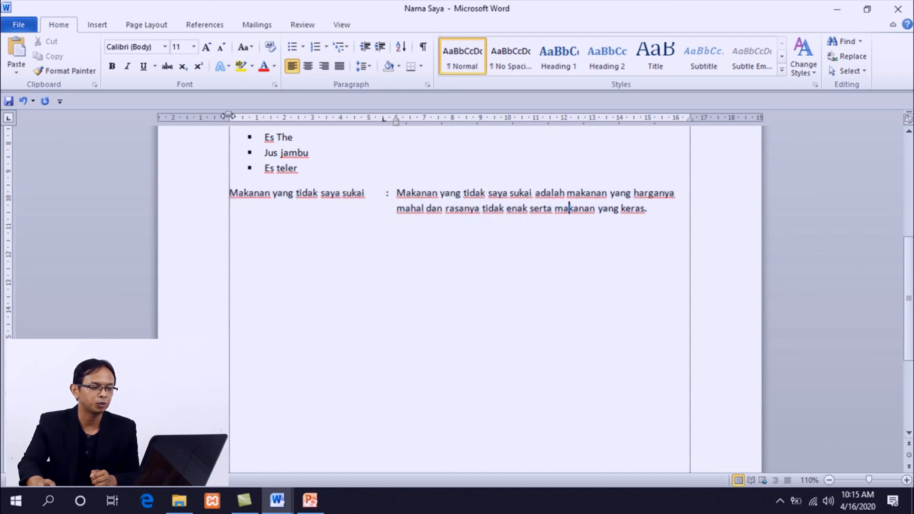